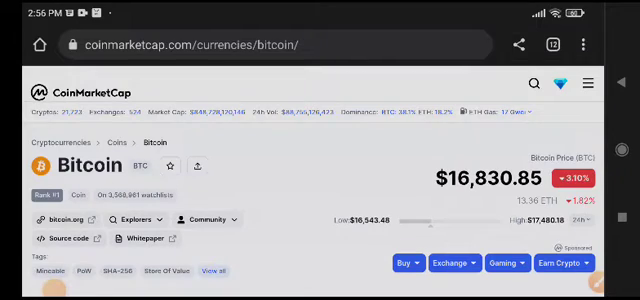
pyautogui.scroll(-1, 320, 200)
# Circle the $16,840 Bitcoin price in red with the pen, then clear the drawing.
pyautogui.click(596, 283)
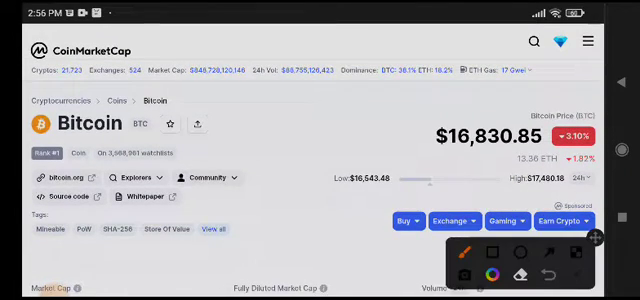
pyautogui.moveTo(520, 100); pyautogui.dragTo(545, 110)
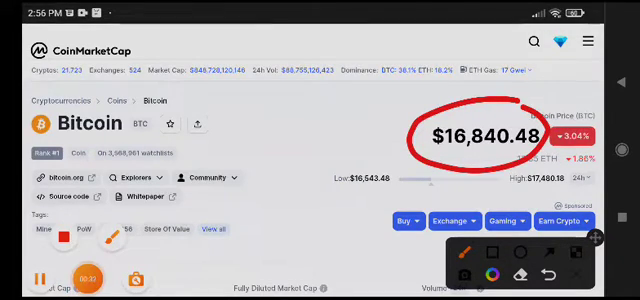
pyautogui.click(576, 252)
pyautogui.scroll(-6, 320, 180)
pyautogui.scroll(-4, 320, 180)
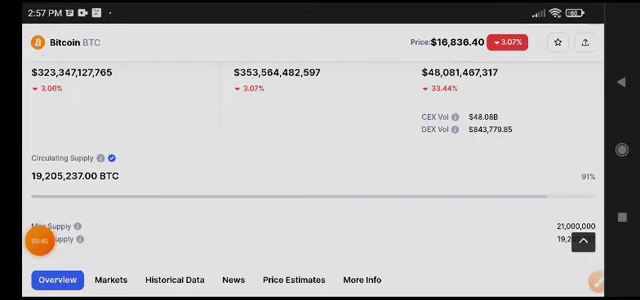
pyautogui.scroll(-8, 320, 180)
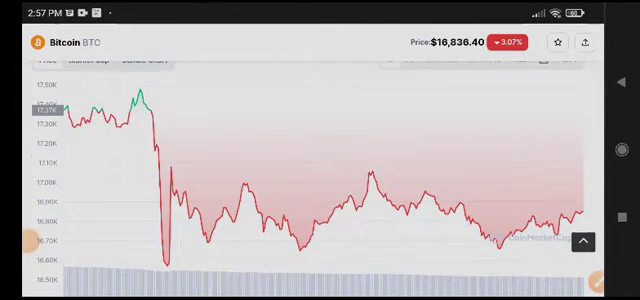
# Draw a red freehand stroke rising from the price chart's dip.
pyautogui.moveTo(195, 268)
pyautogui.mouseDown()
pyautogui.moveTo(225, 205)
pyautogui.moveTo(610, 230)
pyautogui.mouseUp()
# Trace red lines over the curve and along the bottom, plus a downward arrow at the peak.
pyautogui.moveTo(215, 205); pyautogui.dragTo(605, 200)
pyautogui.moveTo(222, 280); pyautogui.dragTo(450, 262)
pyautogui.moveTo(360, 112); pyautogui.dragTo(425, 180)
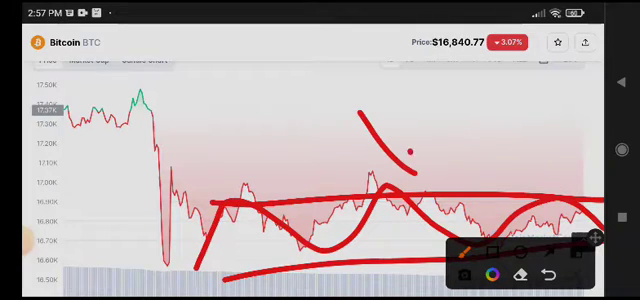
pyautogui.moveTo(410, 150); pyautogui.dragTo(385, 185)
# Add a horizontal red trend line and an upward arrow, then erase everything and show the recording controls.
pyautogui.moveTo(205, 192); pyautogui.dragTo(605, 182)
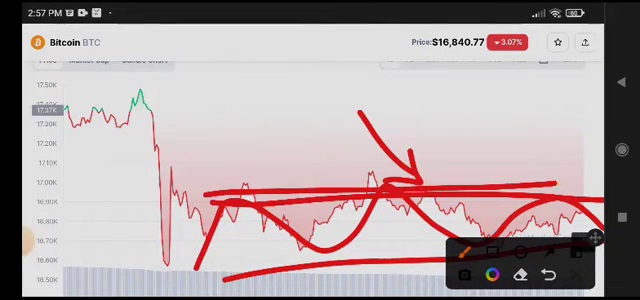
pyautogui.moveTo(525, 225)
pyautogui.mouseDown()
pyautogui.moveTo(552, 115)
pyautogui.moveTo(575, 140)
pyautogui.mouseUp()
pyautogui.moveTo(550, 118); pyautogui.dragTo(510, 150)
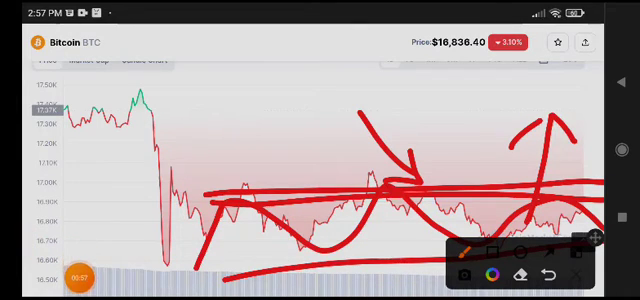
pyautogui.click(576, 274)
pyautogui.click(79, 278)
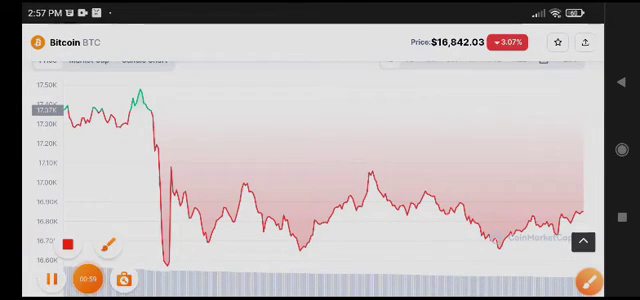